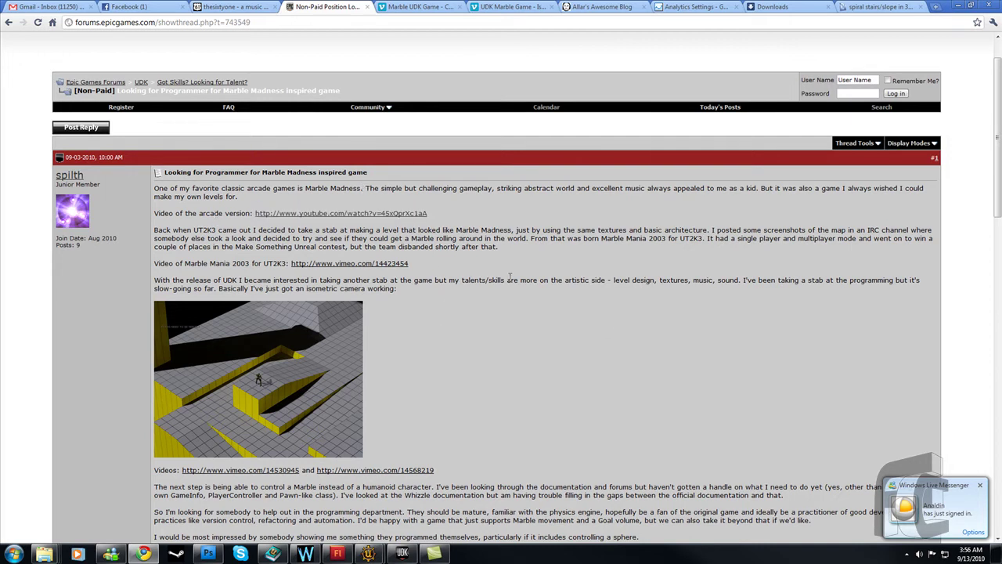
# Read through the forum post seeking a programmer for a Marble Madness inspired game, including its isometric camera screenshot
pyautogui.scroll(-1, 440, 307)
pyautogui.scroll(-10, 441, 307)
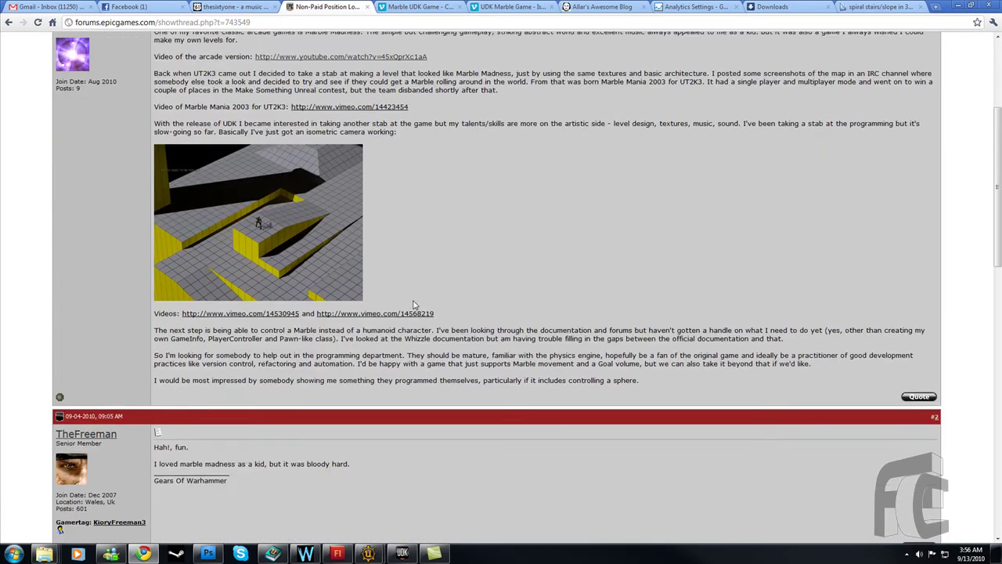
pyautogui.scroll(-5, 278, 240)
pyautogui.scroll(20, 401, 282)
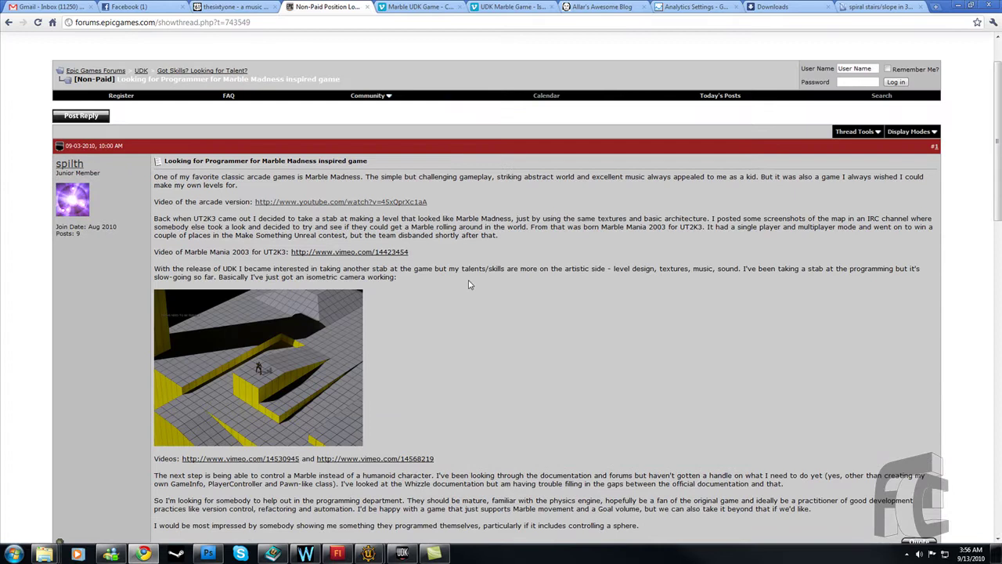
pyautogui.scroll(-1, 462, 282)
pyautogui.scroll(1, 443, 267)
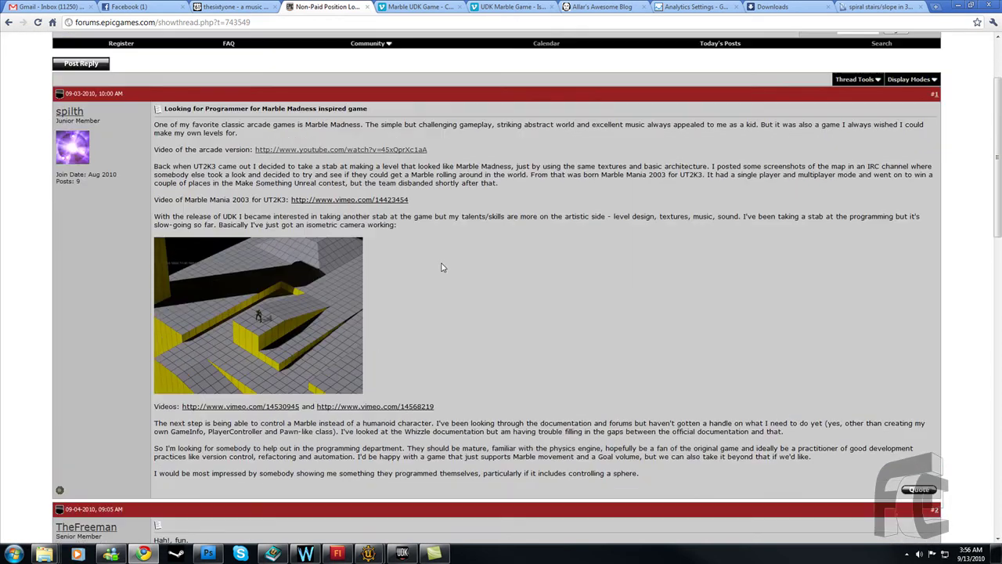
pyautogui.scroll(1, 443, 260)
pyautogui.scroll(-1, 443, 260)
# Play the Vimeo videos "Marble UDK Game - Camera and Basic Movement" and "Marble UDK Game - Some More Progress"
pyautogui.click(421, 7)
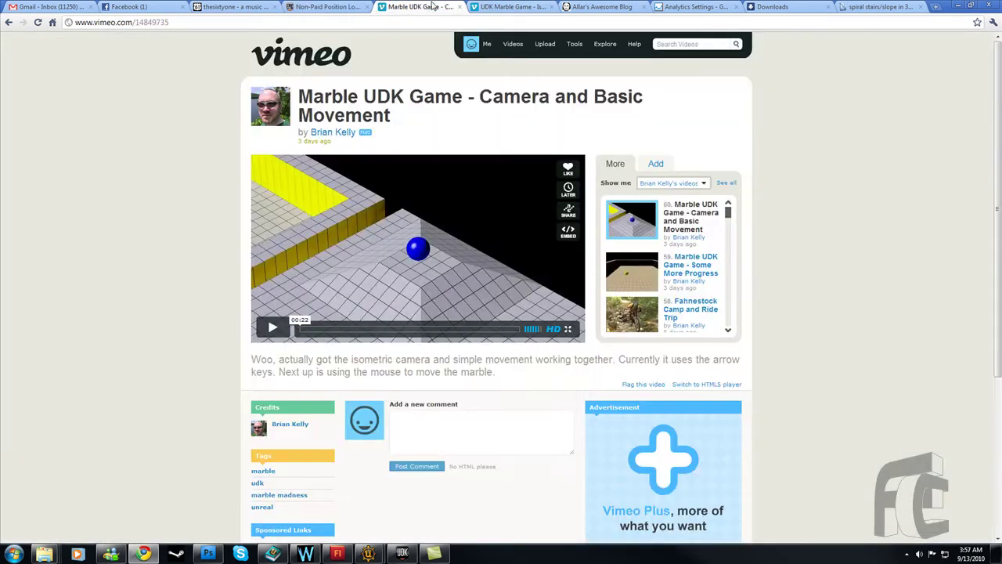
pyautogui.click(357, 310)
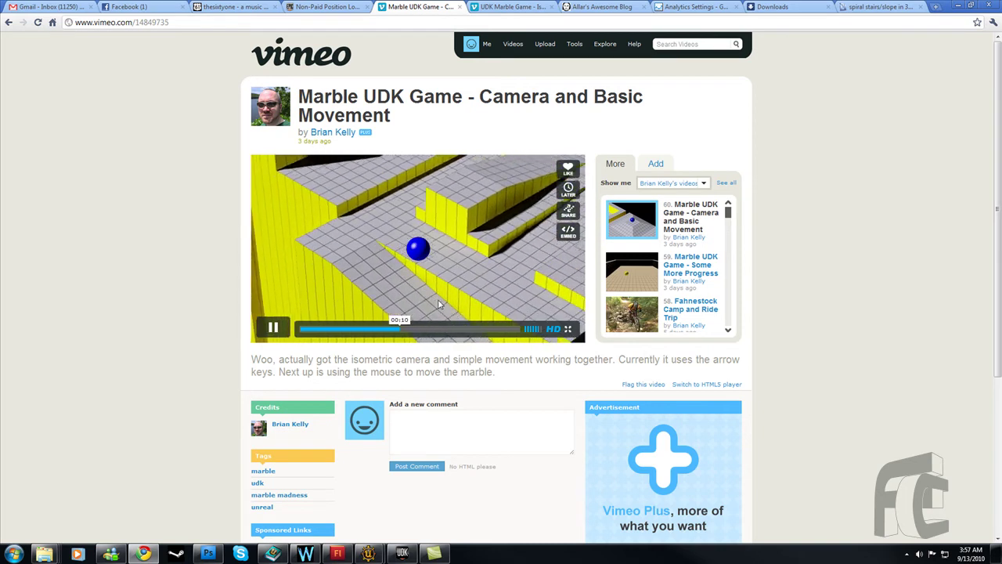
pyautogui.click(469, 332)
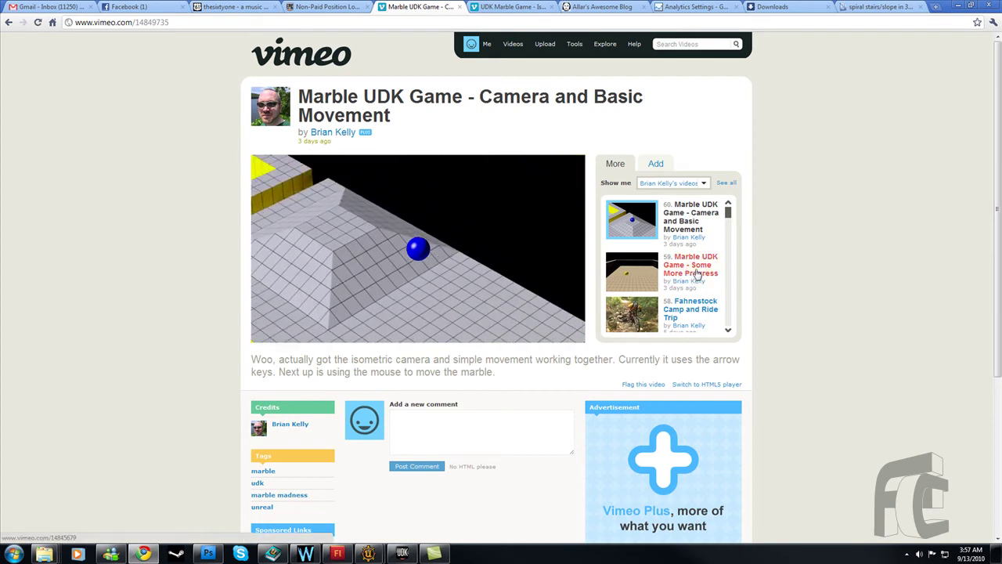
pyautogui.click(671, 274)
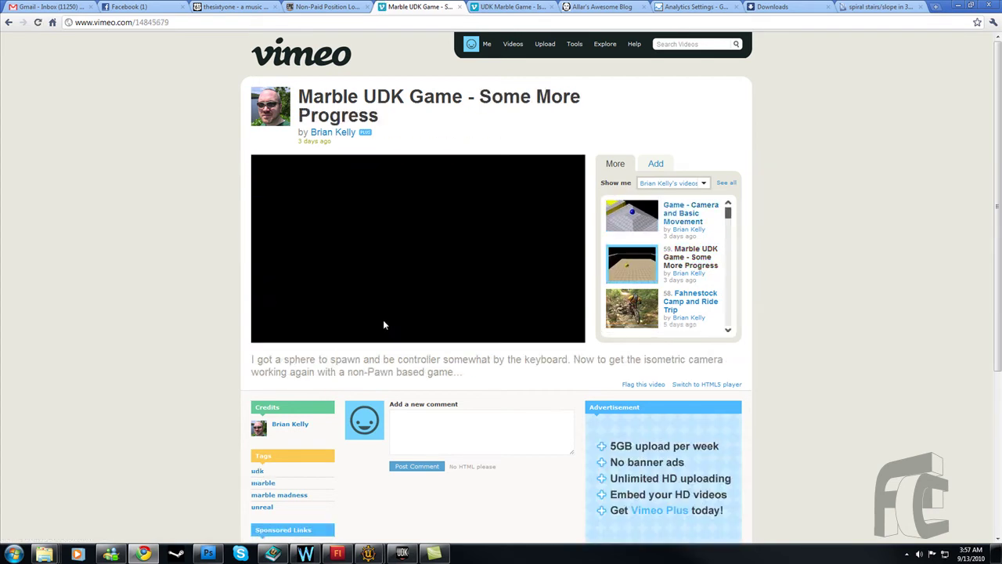
pyautogui.click(275, 329)
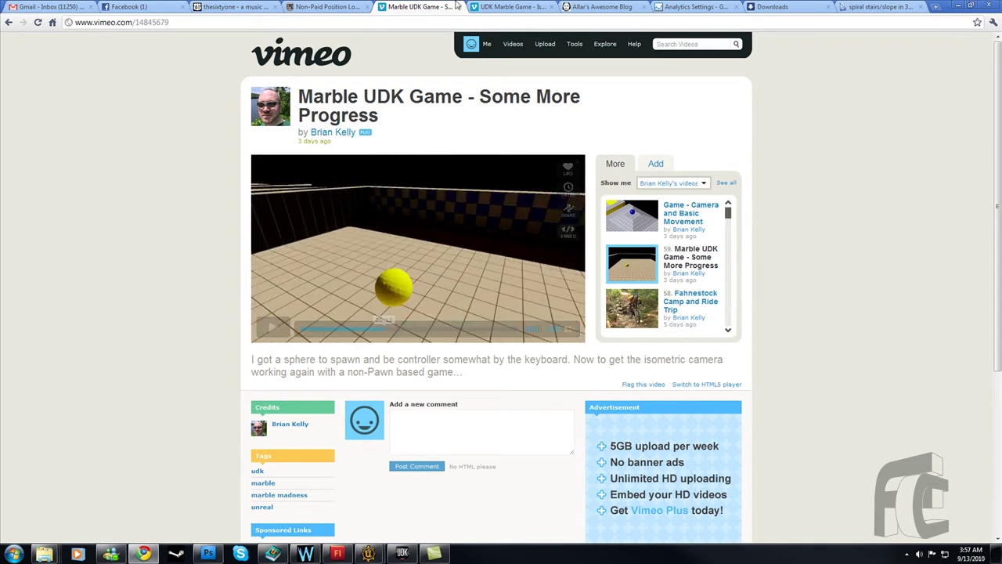
# Return to the forum thread, skim the replies, and open the linked marbleudk GitHub repository
pyautogui.click(342, 9)
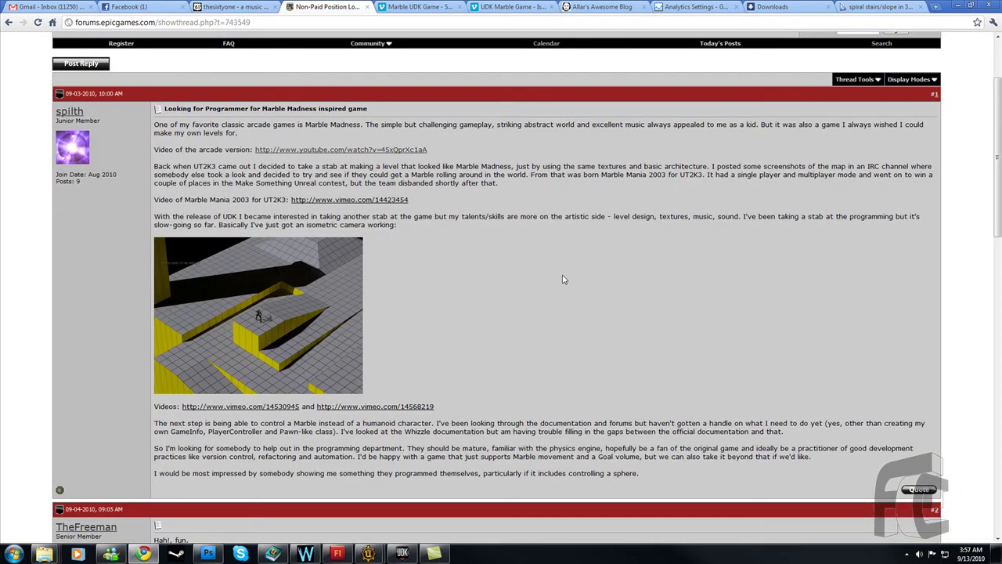
pyautogui.scroll(-3, 439, 281)
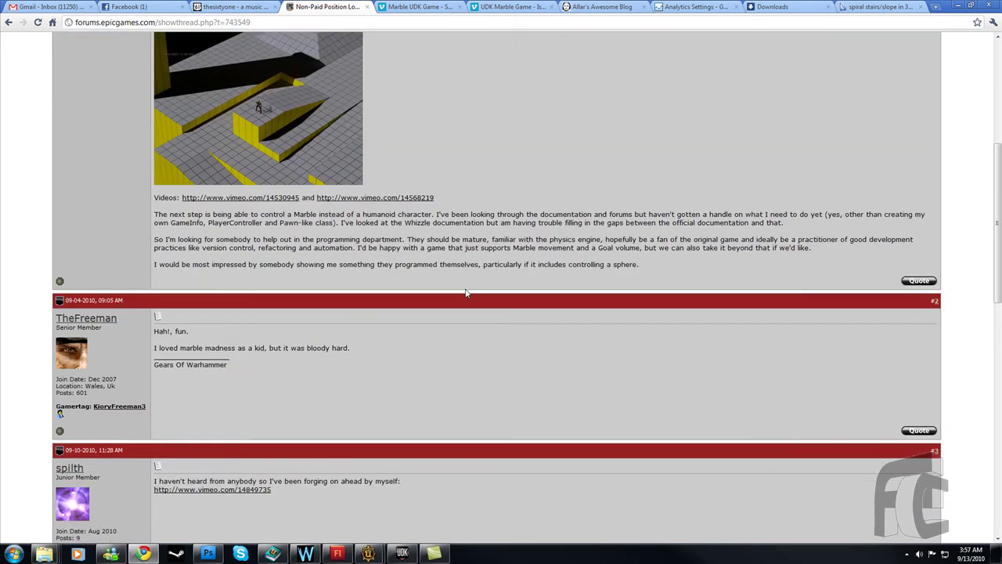
pyautogui.scroll(-12, 466, 293)
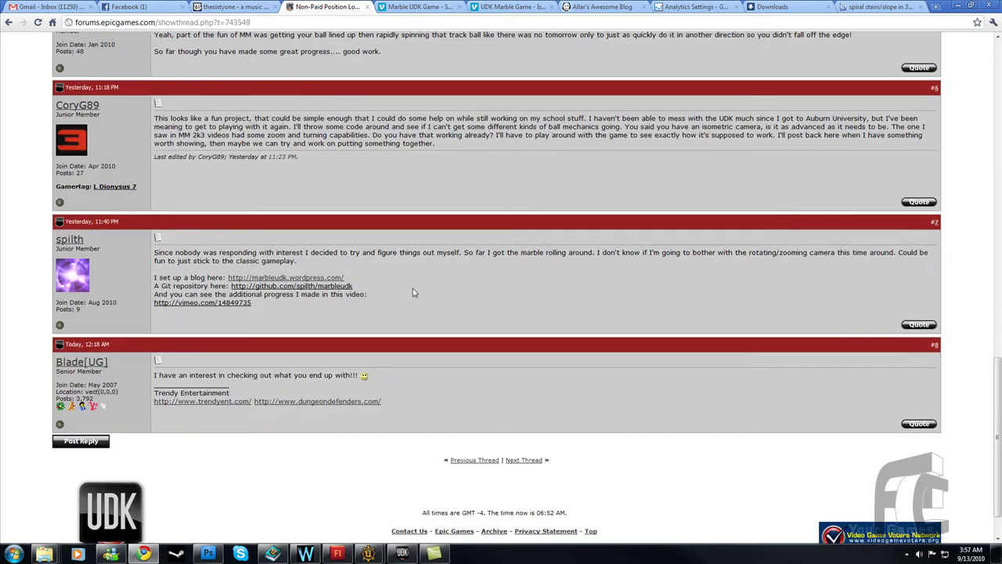
pyautogui.scroll(15, 408, 324)
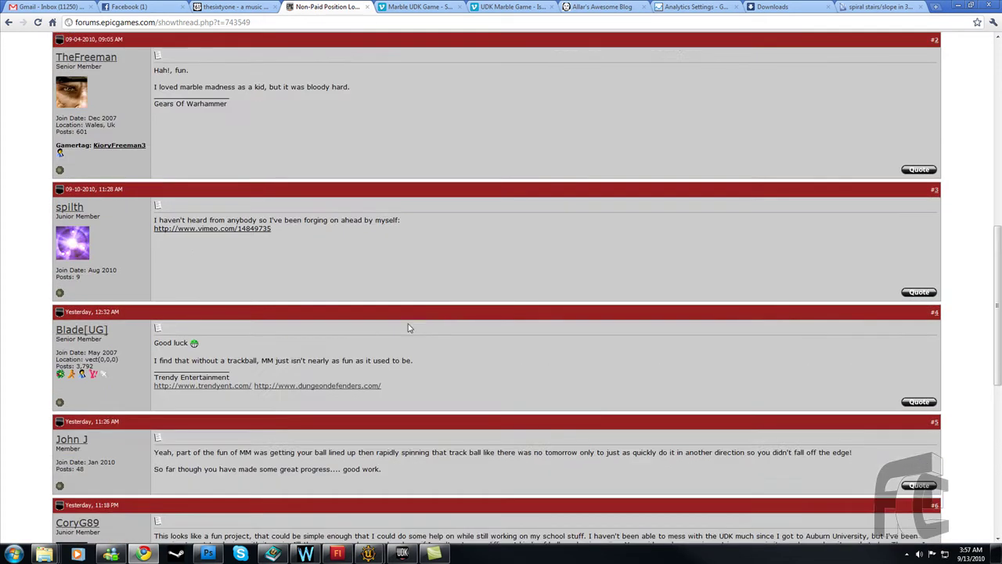
pyautogui.scroll(-8, 329, 344)
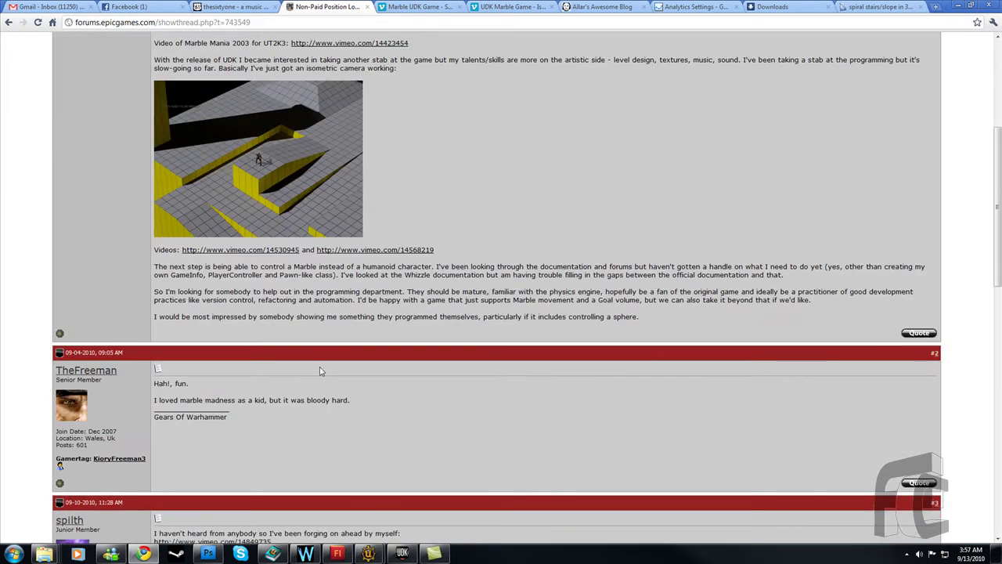
pyautogui.scroll(-3, 301, 361)
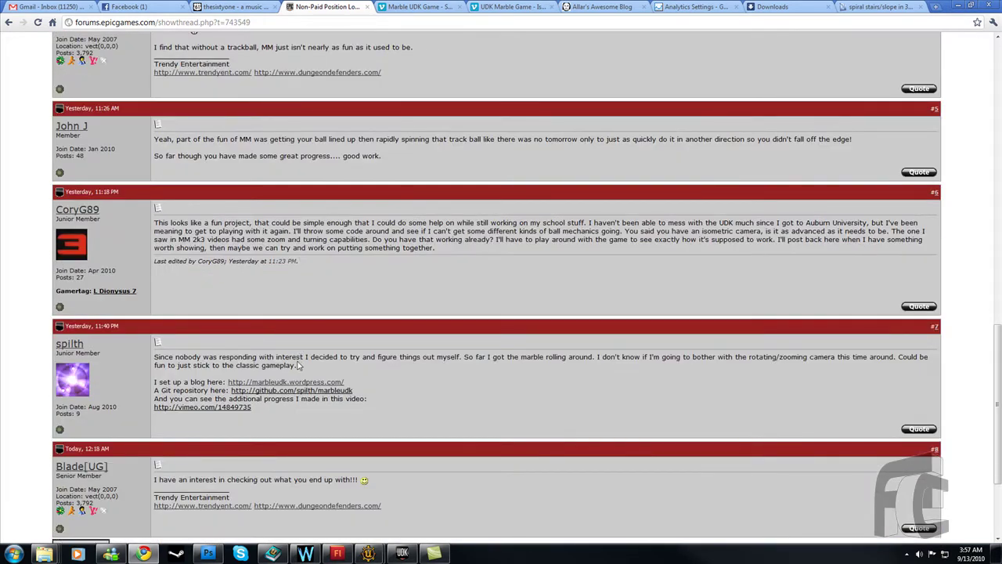
pyautogui.click(299, 397)
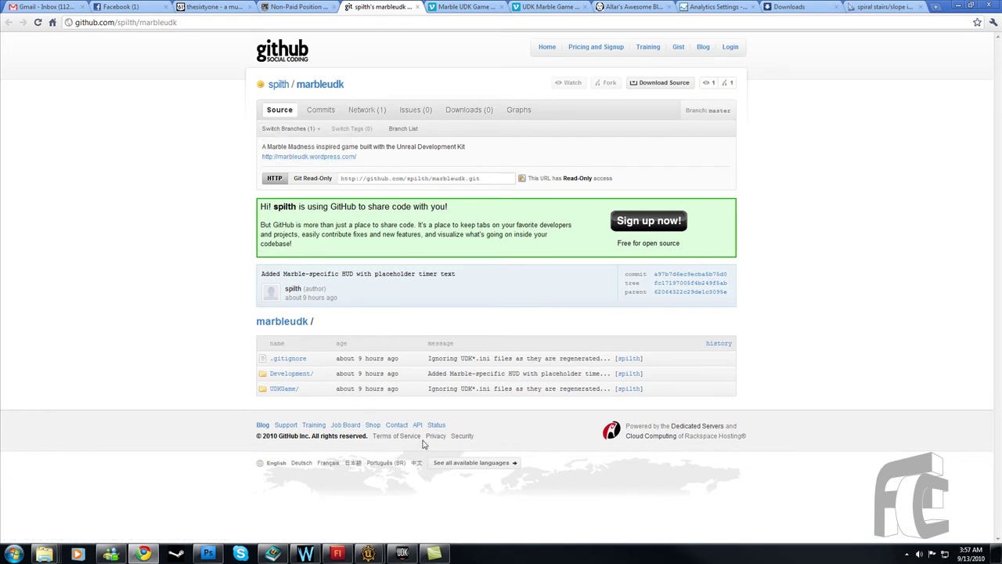
# Launch the UDK marble game, roll the marble down off the starting hill, and quit once it falls off the level
pyautogui.click(376, 554)
pyautogui.click(426, 492)
pyautogui.click(341, 156)
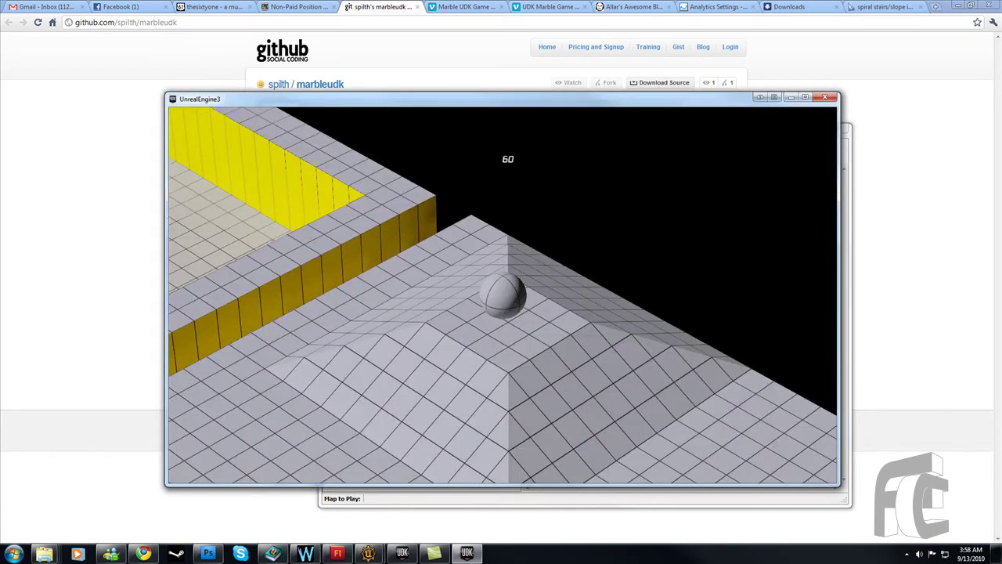
pyautogui.press('s')
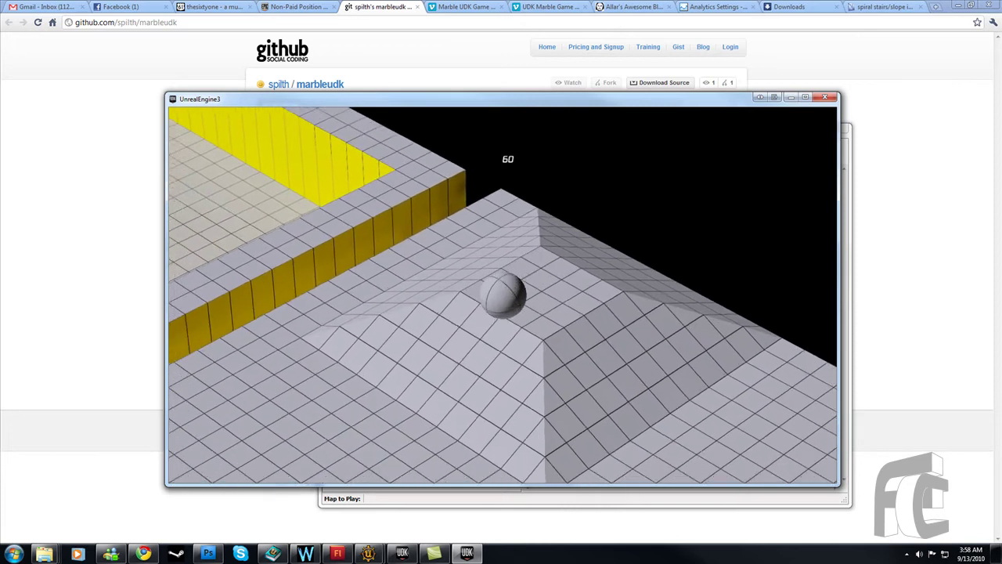
pyautogui.press('d')
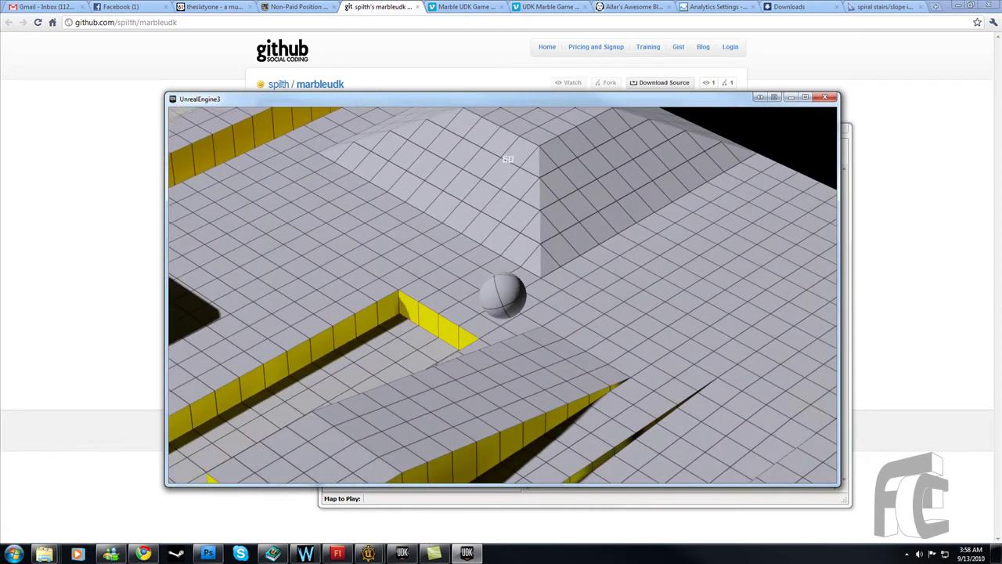
pyautogui.press('d')
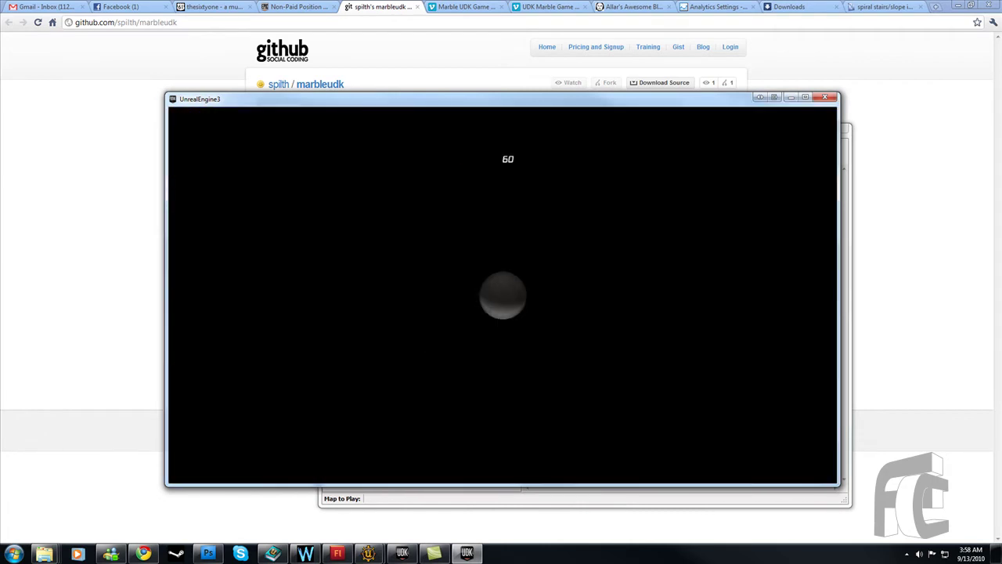
pyautogui.press('Tab')
pyautogui.write('qui')
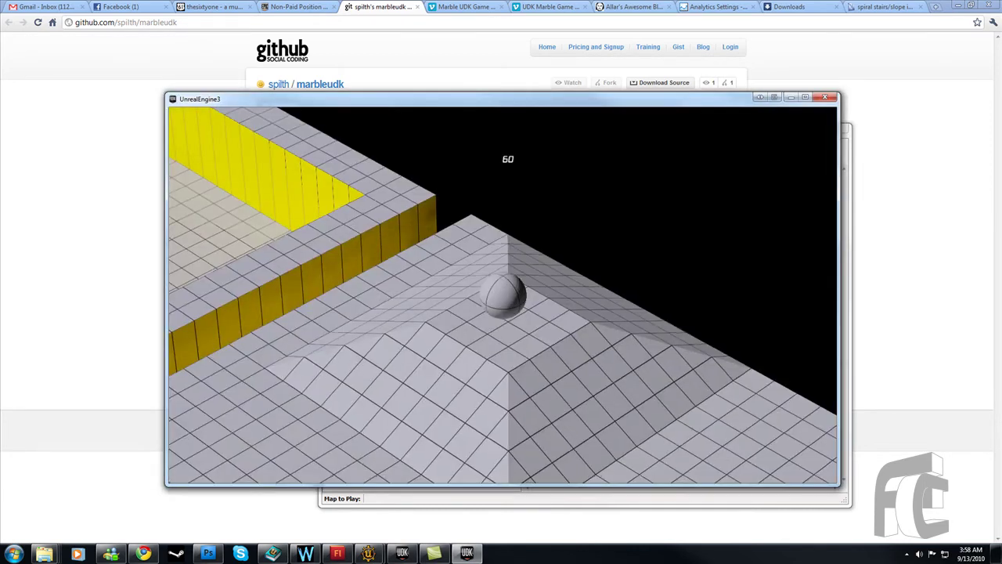
# Roll the marble around the ramps and back to the starting hill in a second run, then end the game with the quit command
pyautogui.press('a')
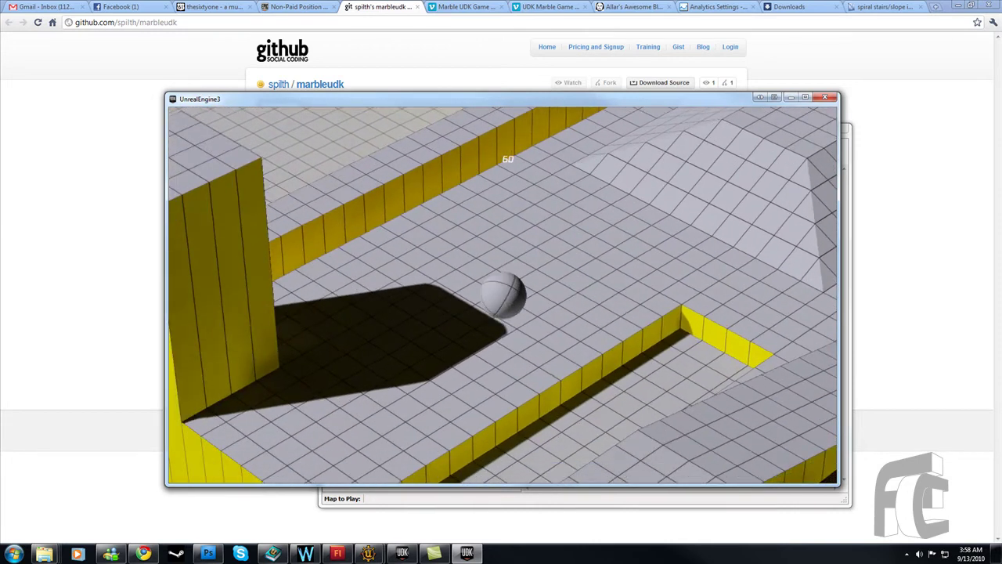
pyautogui.press('d')
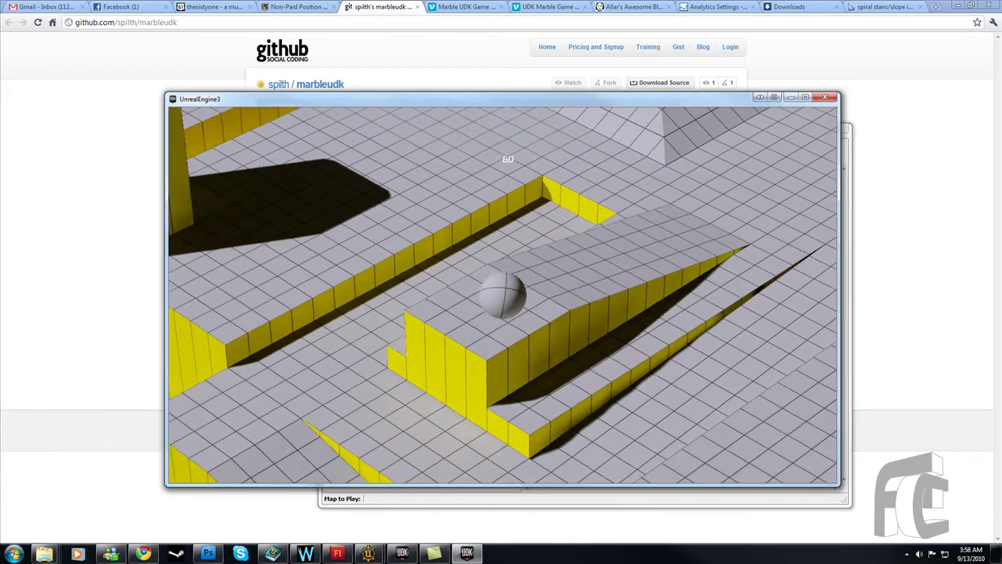
pyautogui.press('s')
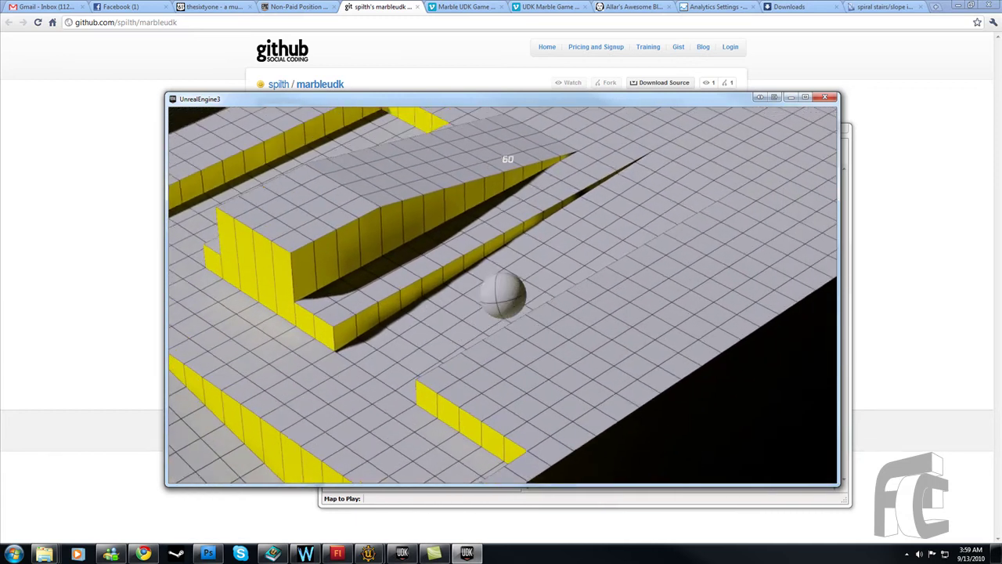
pyautogui.press('a')
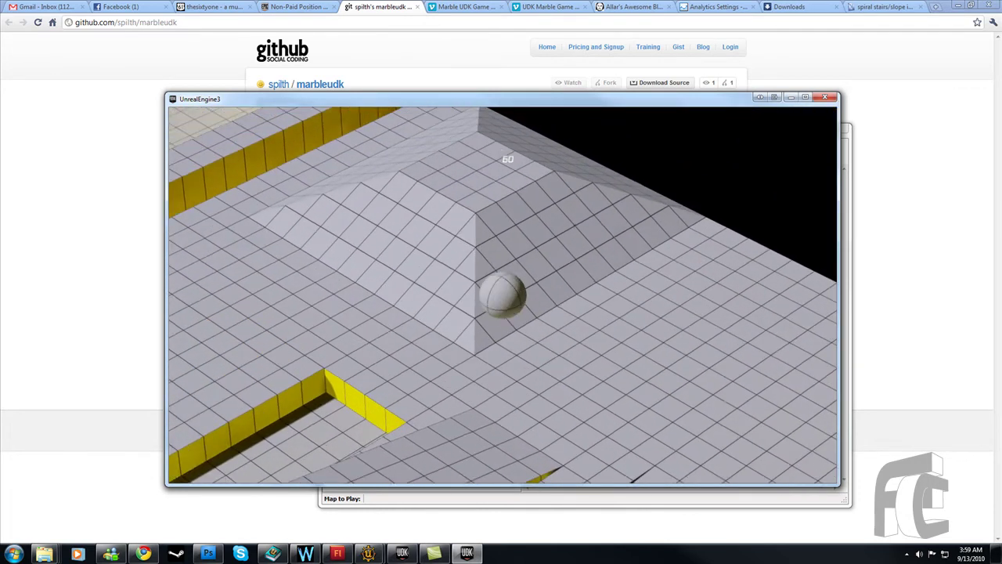
pyautogui.press('w')
pyautogui.press('w')
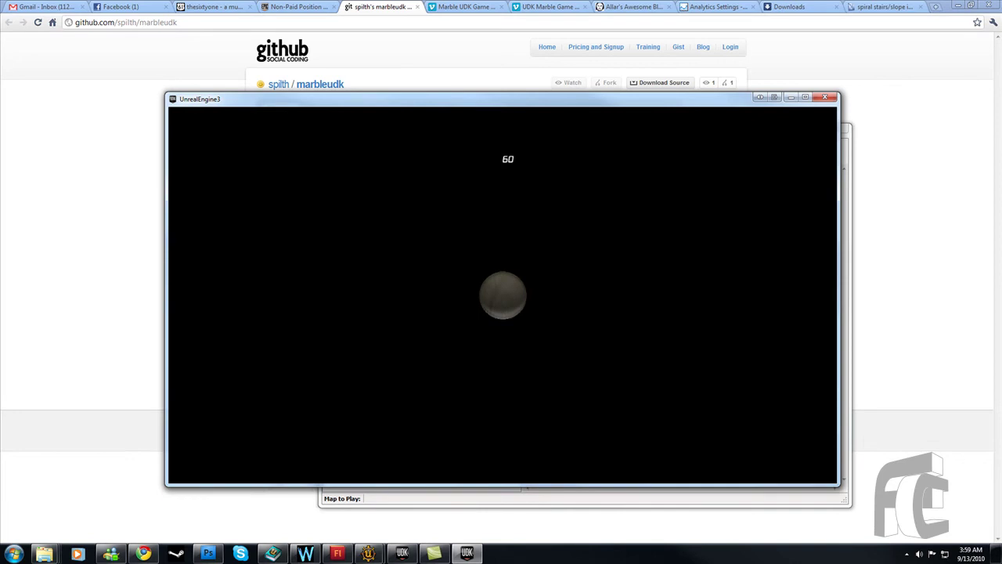
pyautogui.press('Tab')
pyautogui.press('Return')
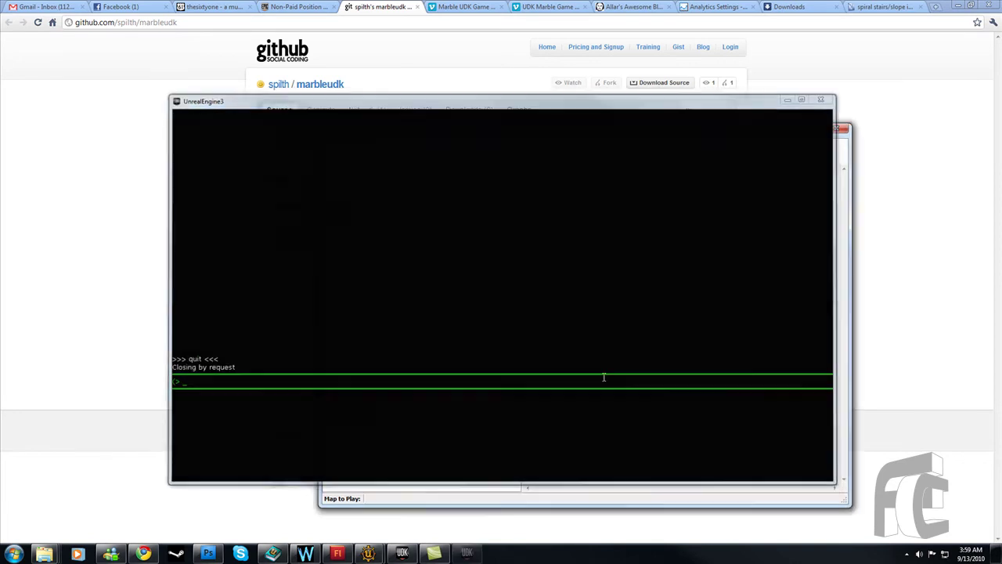
# Launch the UDK editor, dismiss the startup tip, and bring up the path leading to the spiral in MRBL-Spiral
pyautogui.click(370, 159)
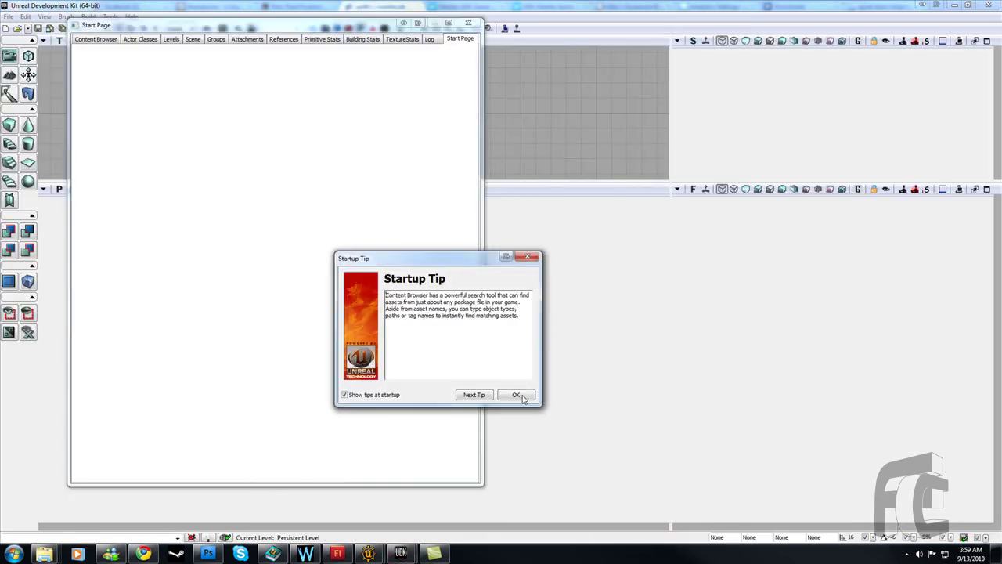
pyautogui.click(516, 394)
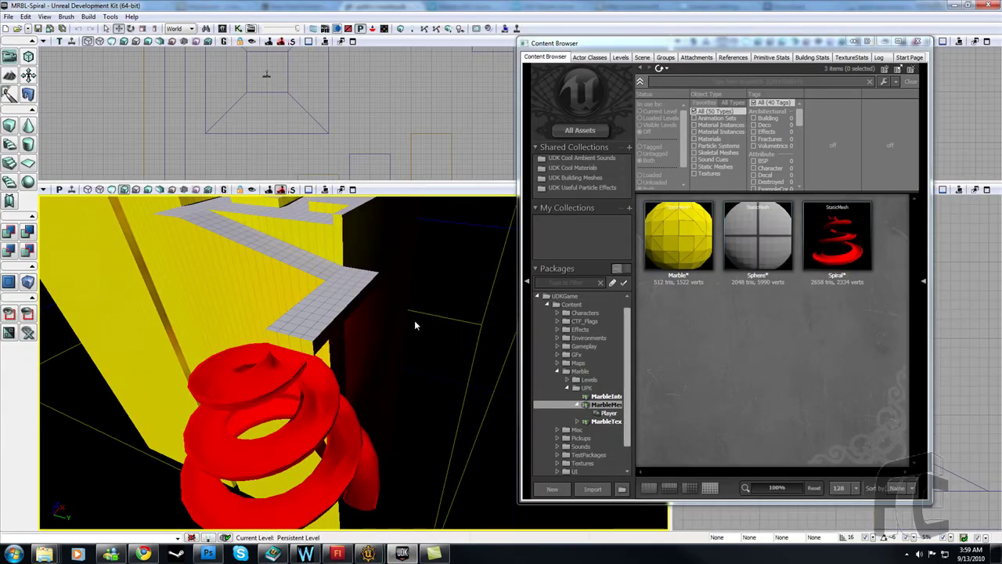
pyautogui.moveTo(414, 319); pyautogui.dragTo(376, 266, button='right')
# Play-test the MRBL-Spiral level in the editor by rolling the marble, then end the play session
pyautogui.click(517, 28)
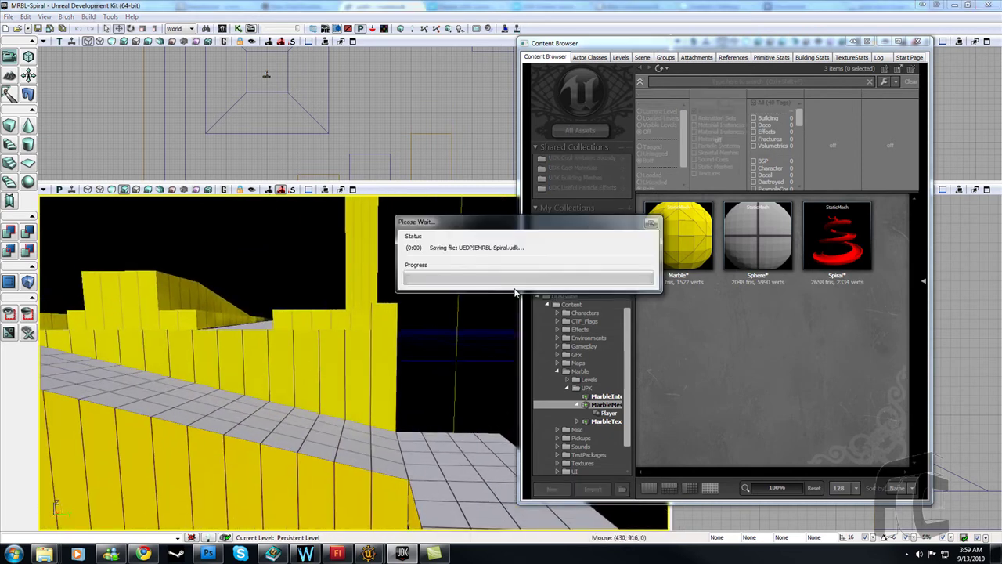
pyautogui.press('s')
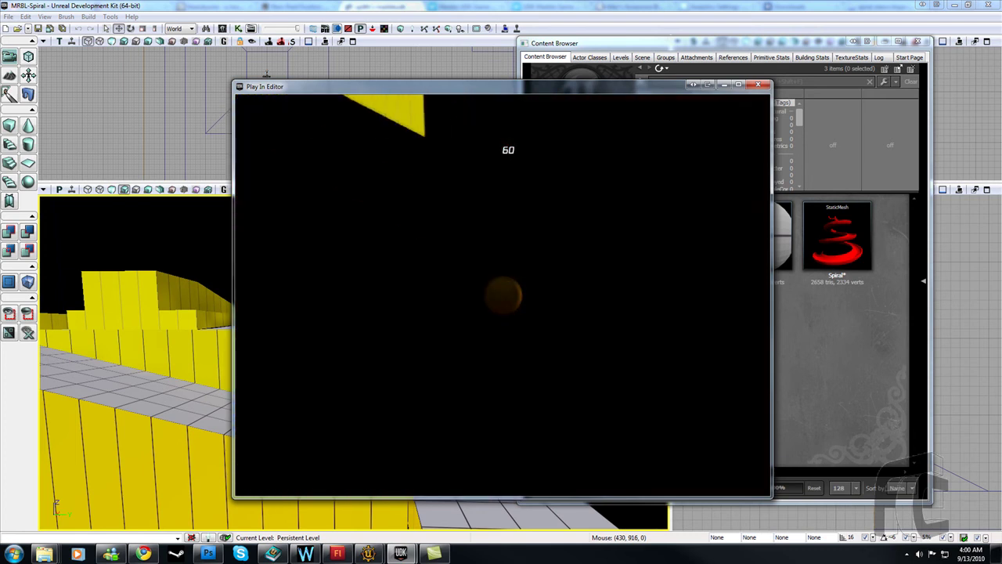
pyautogui.press('Escape')
# Examine the narrow gridded path, the yellow main platform and the red spiral mesh from several angles in the perspective view
pyautogui.moveTo(474, 380); pyautogui.dragTo(368, 458, button='right')
pyautogui.press('s')
pyautogui.press('w')
pyautogui.press('a')
pyautogui.press('a')
pyautogui.press('d')
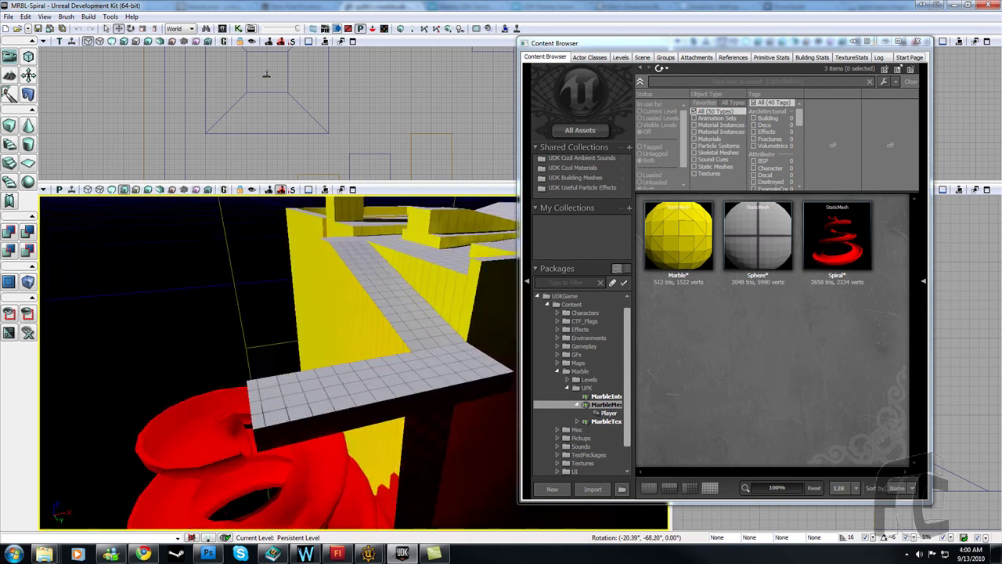
pyautogui.moveTo(391, 264); pyautogui.dragTo(437, 254, button='right')
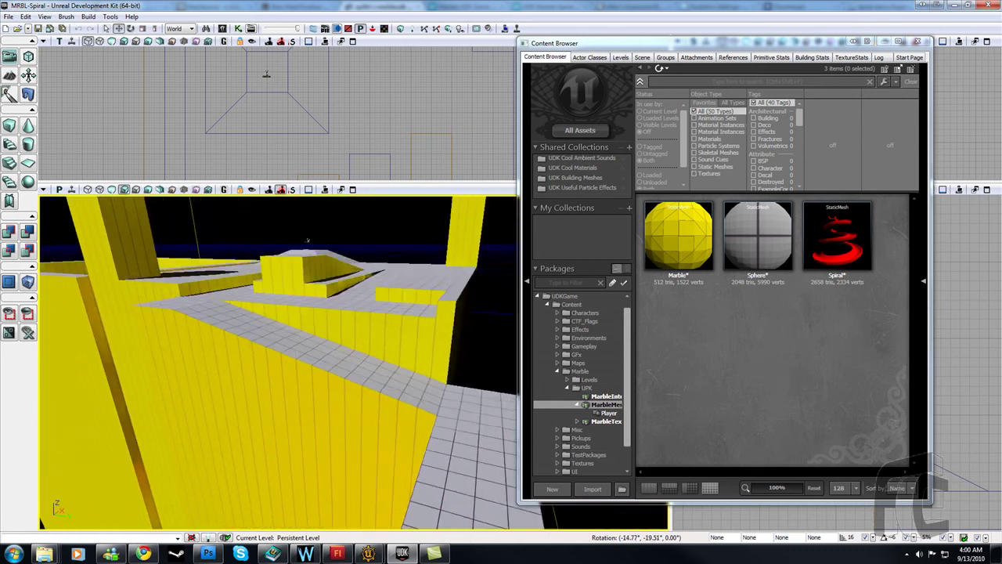
pyautogui.moveTo(307, 239); pyautogui.dragTo(66, 213, button='right')
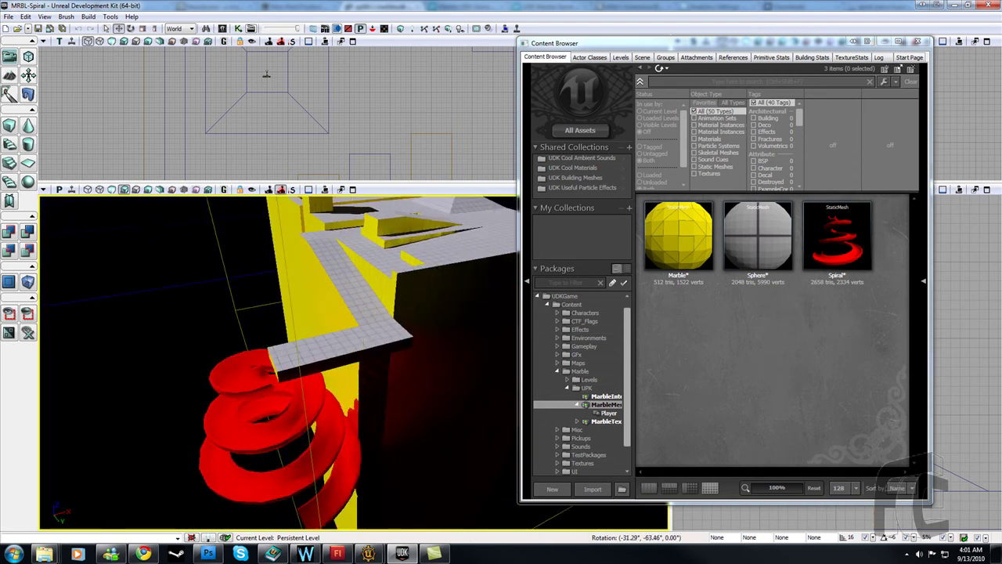
pyautogui.moveTo(235, 329); pyautogui.dragTo(215, 287, button='right')
pyautogui.moveTo(407, 329); pyautogui.dragTo(459, 371, button='right')
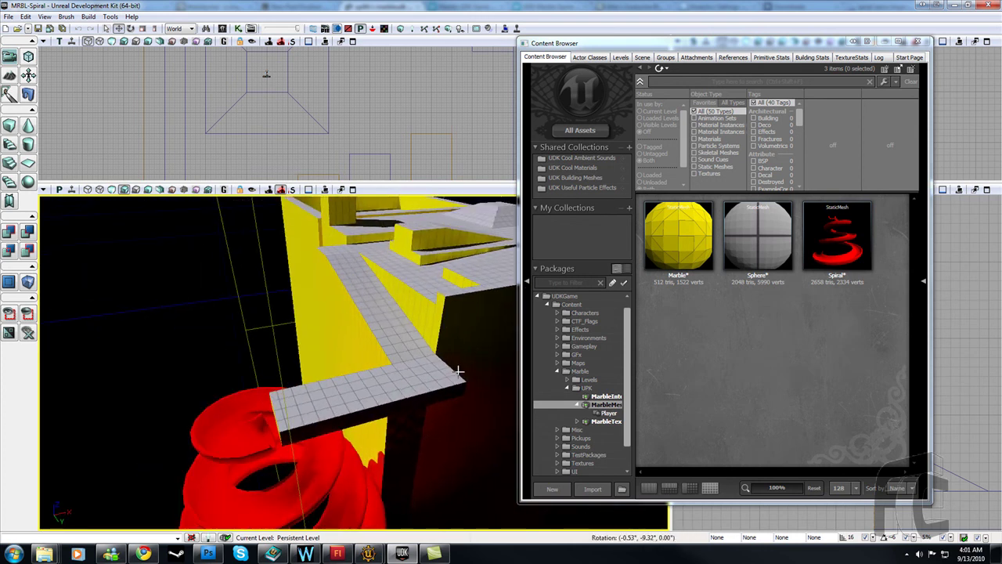
# Switch to Chrome and review the opening post of the forum thread seeking a programmer for the Marble Madness inspired game
pyautogui.click(144, 554)
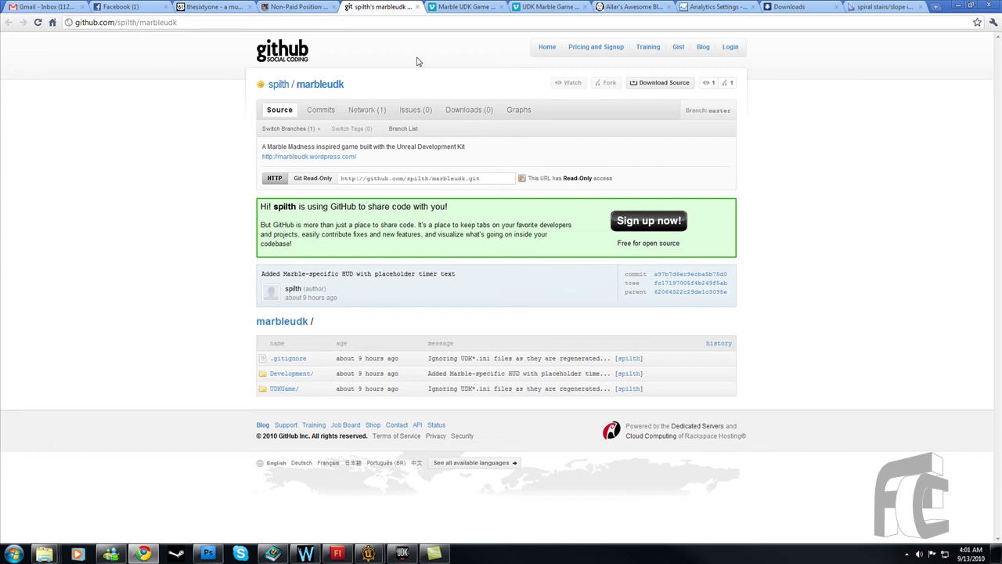
pyautogui.click(320, 8)
pyautogui.scroll(10, 271, 220)
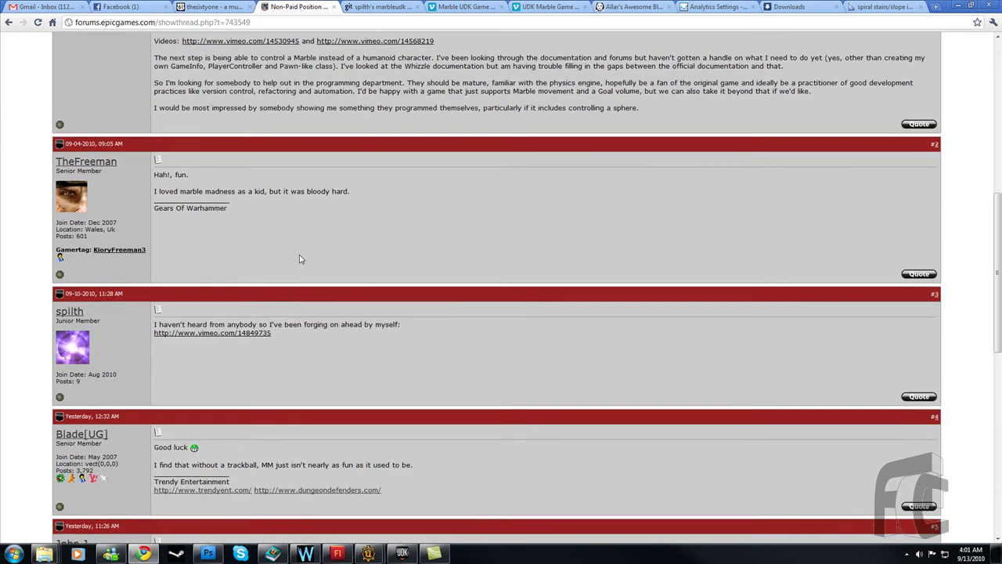
pyautogui.scroll(5, 561, 372)
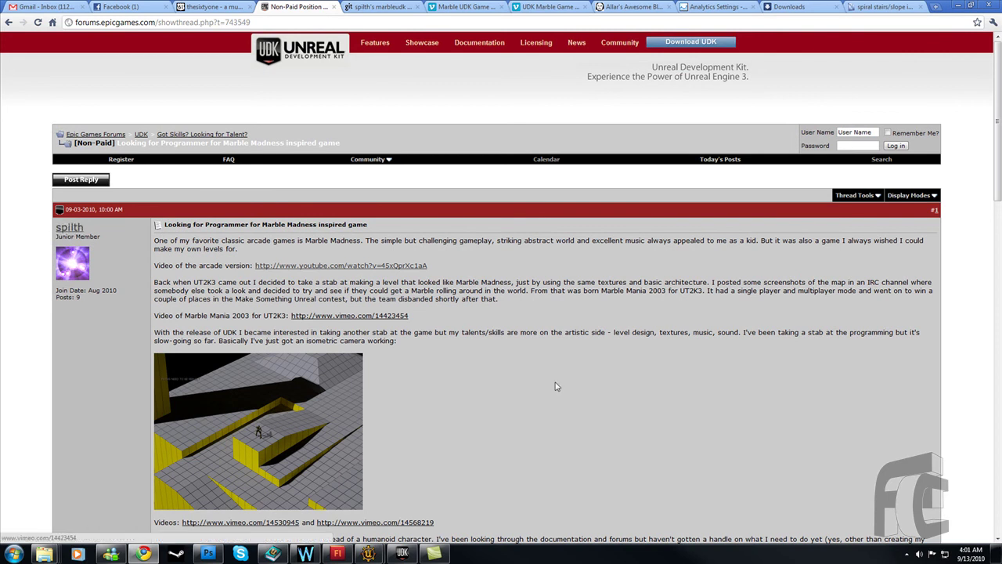
pyautogui.scroll(-3, 365, 384)
pyautogui.scroll(2, 371, 381)
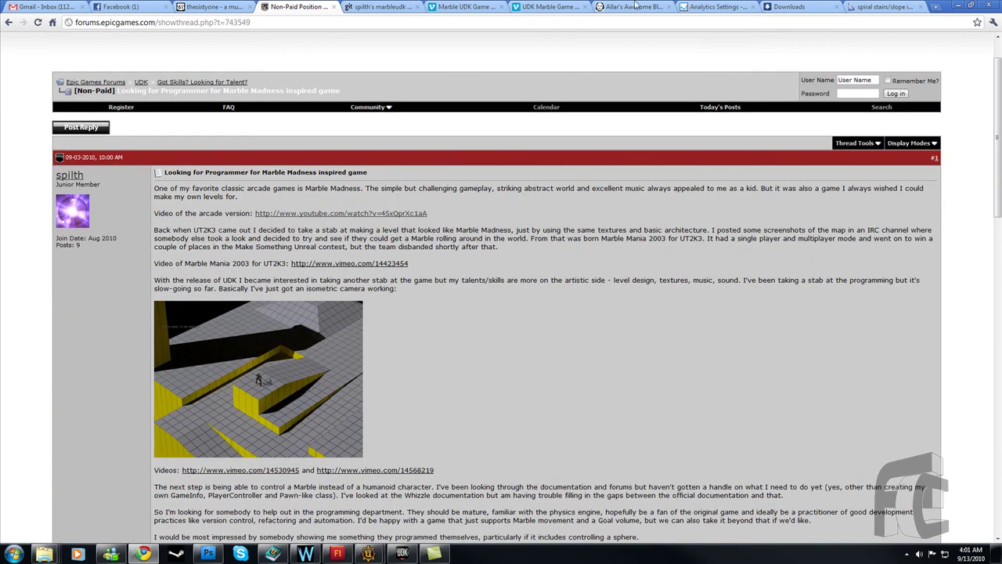
# View the marbleudk repository page on GitHub again and return to the forum thread's opening post
pyautogui.click(384, 7)
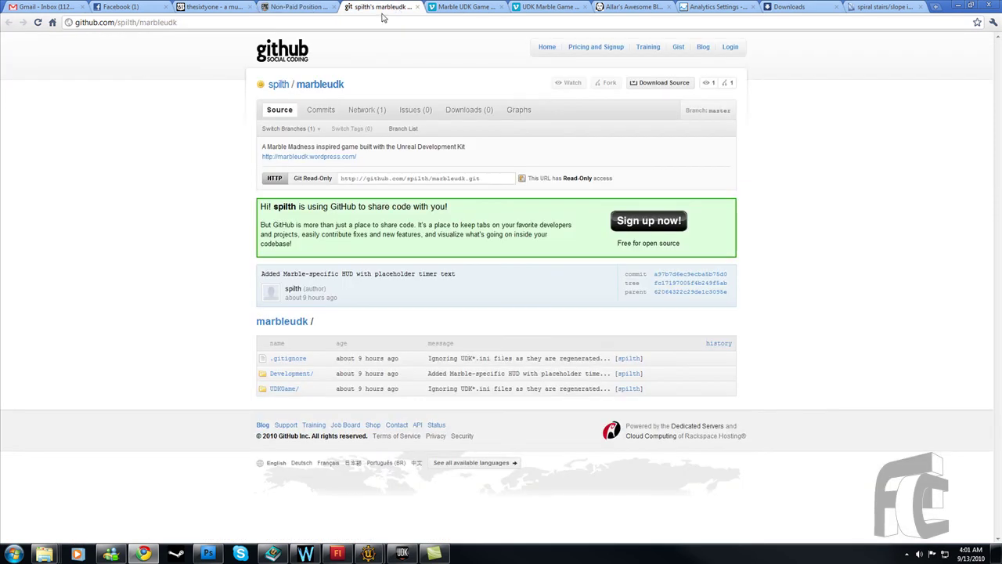
pyautogui.click(297, 7)
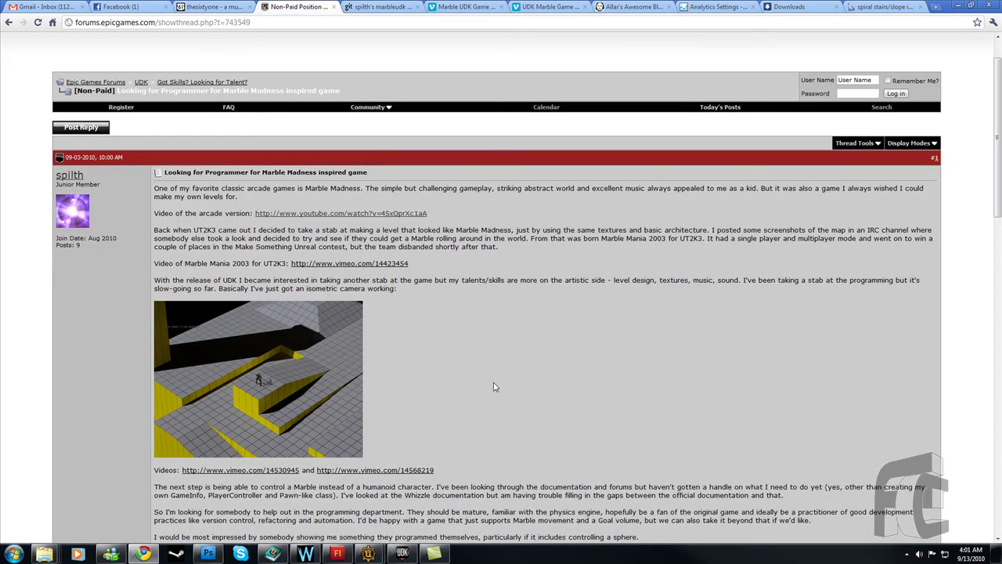
pyautogui.scroll(-1, 494, 387)
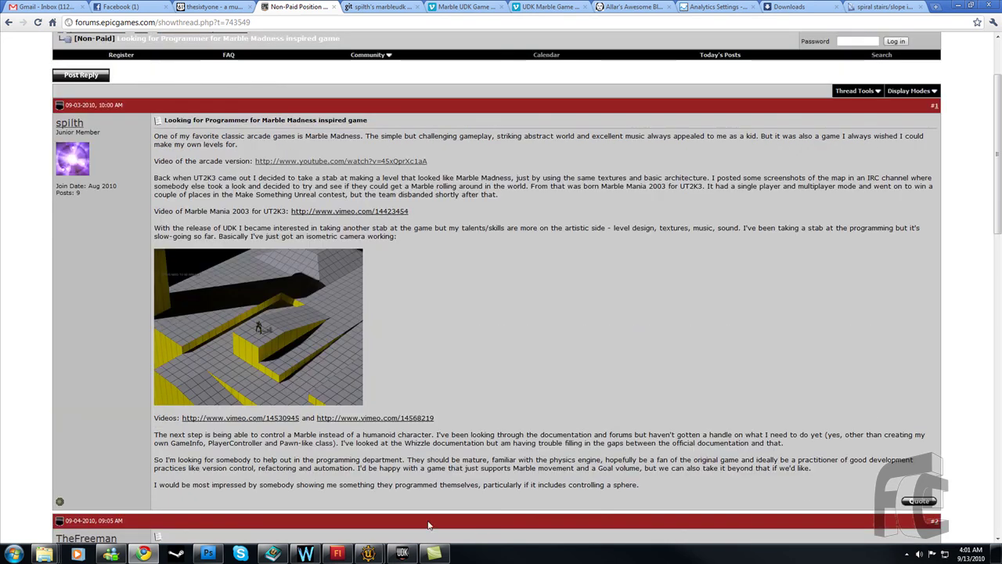
pyautogui.click(443, 556)
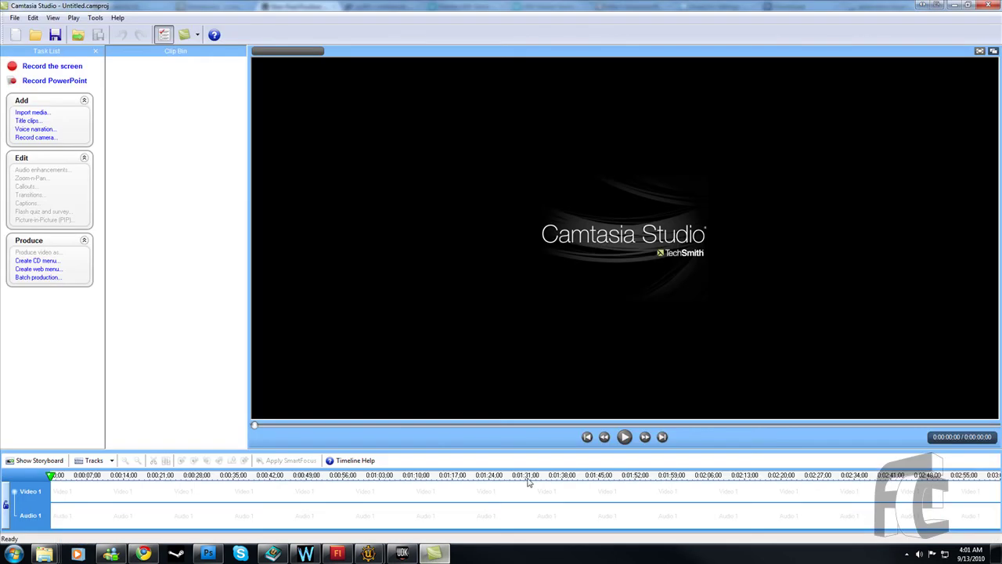
pyautogui.click(952, 5)
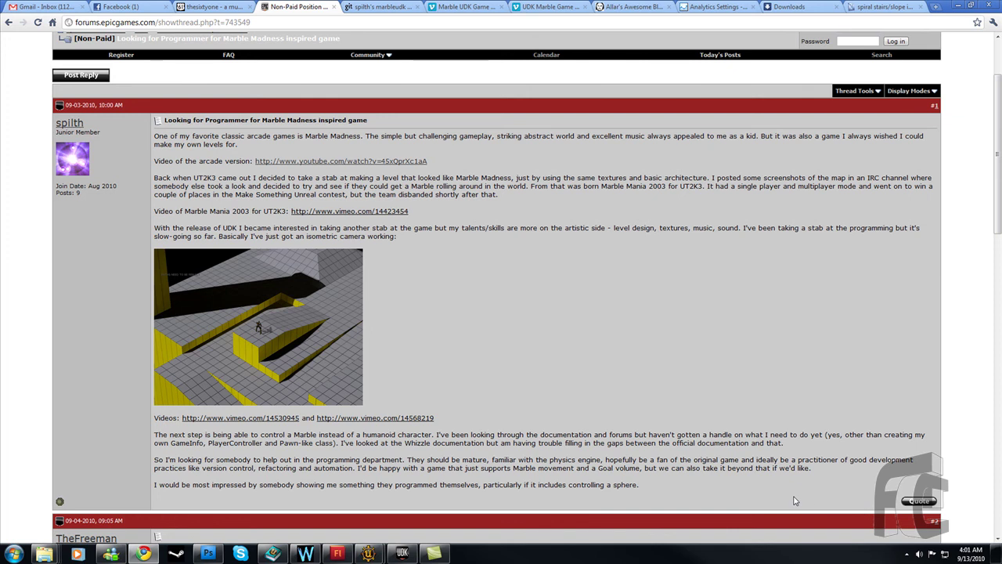
pyautogui.scroll(-1, 576, 370)
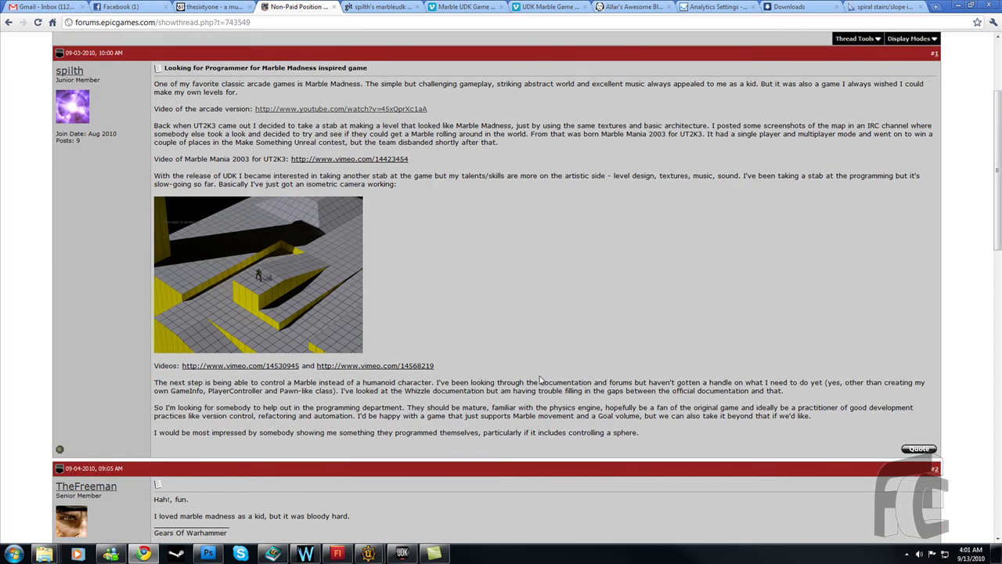